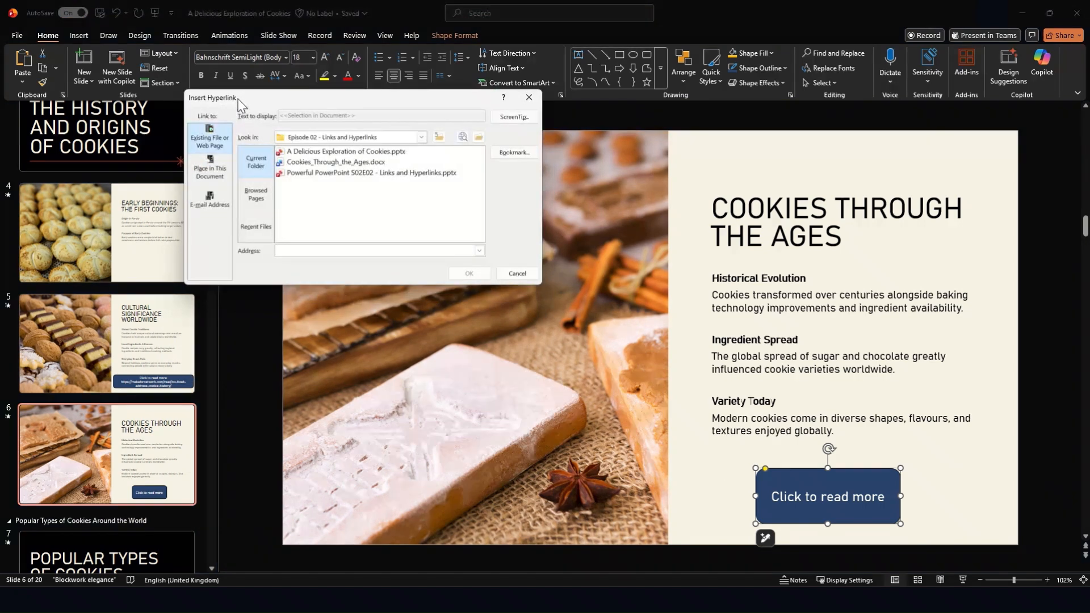
# Step: Link the selected "Click to read more" button to the file Cookies_Through_the_Ages.docx and start the slide show from this slide
pyautogui.moveTo(238, 99); pyautogui.dragTo(451, 204)
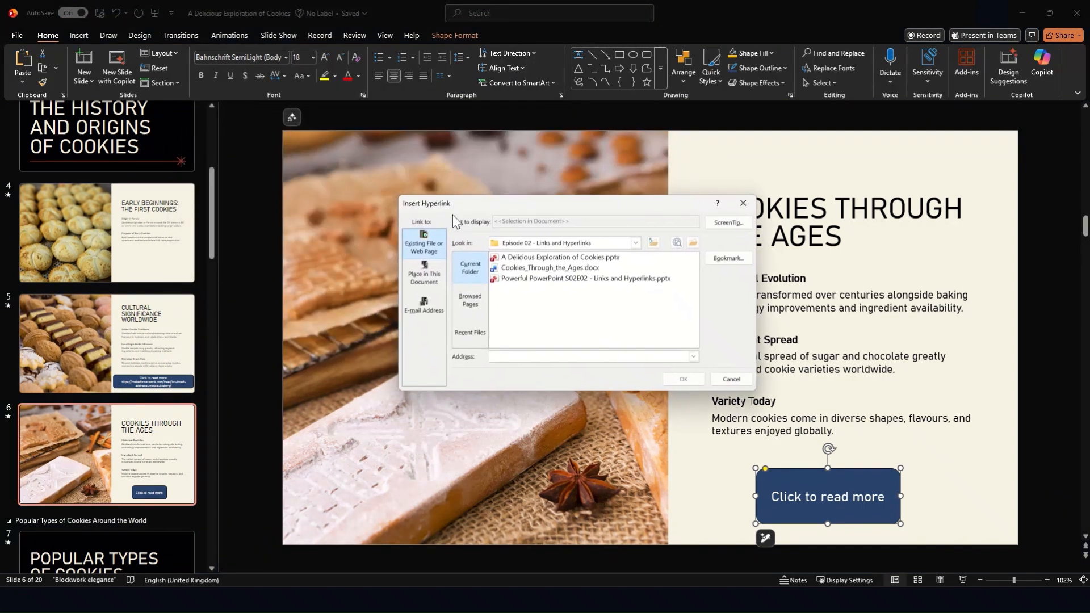
pyautogui.click(510, 269)
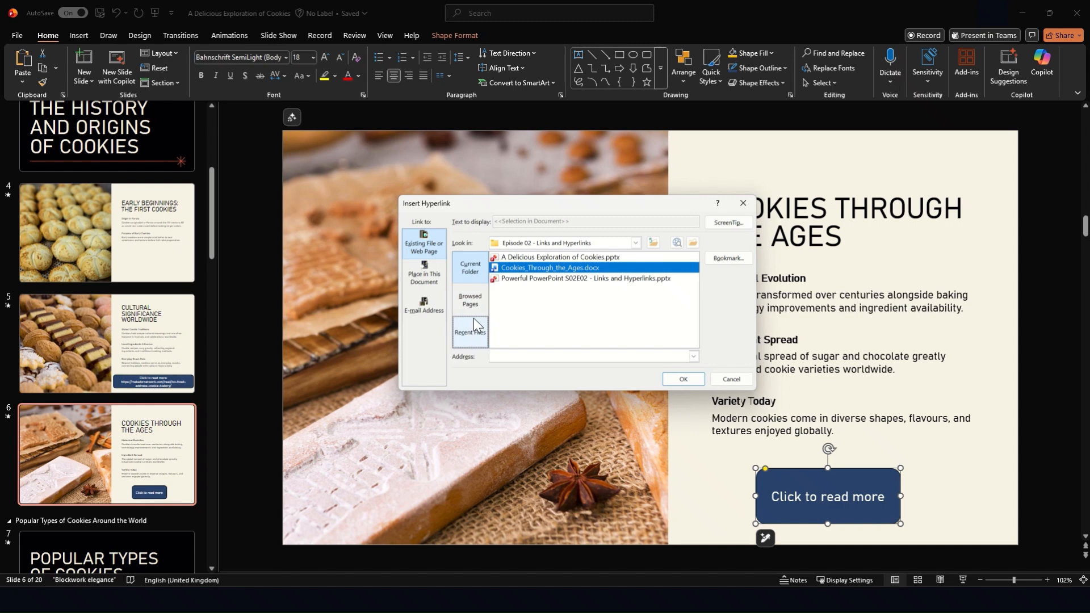
pyautogui.click(702, 376)
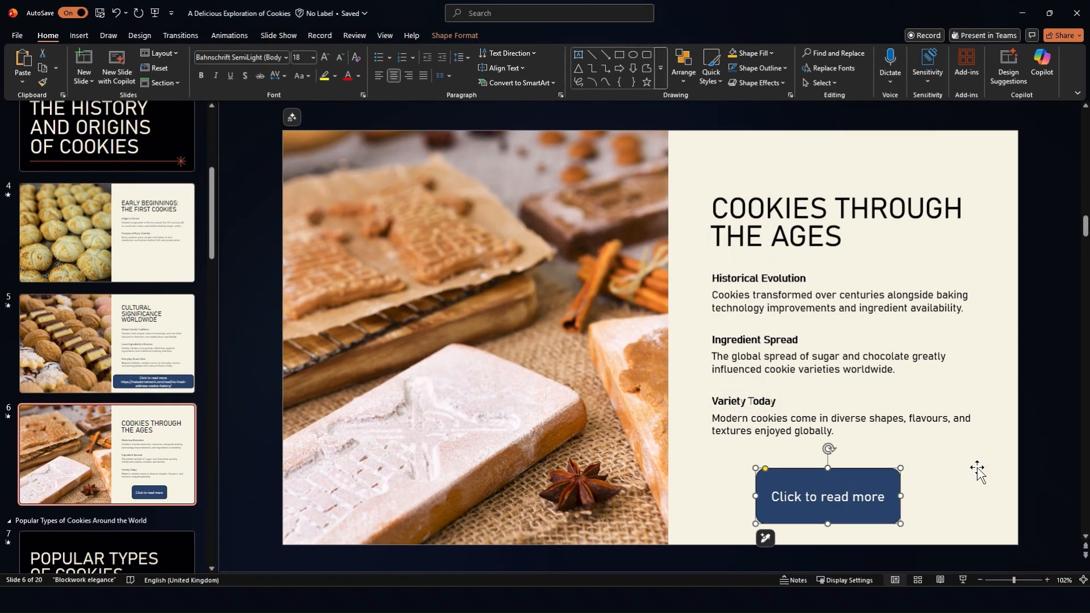
pyautogui.moveTo(895, 477)
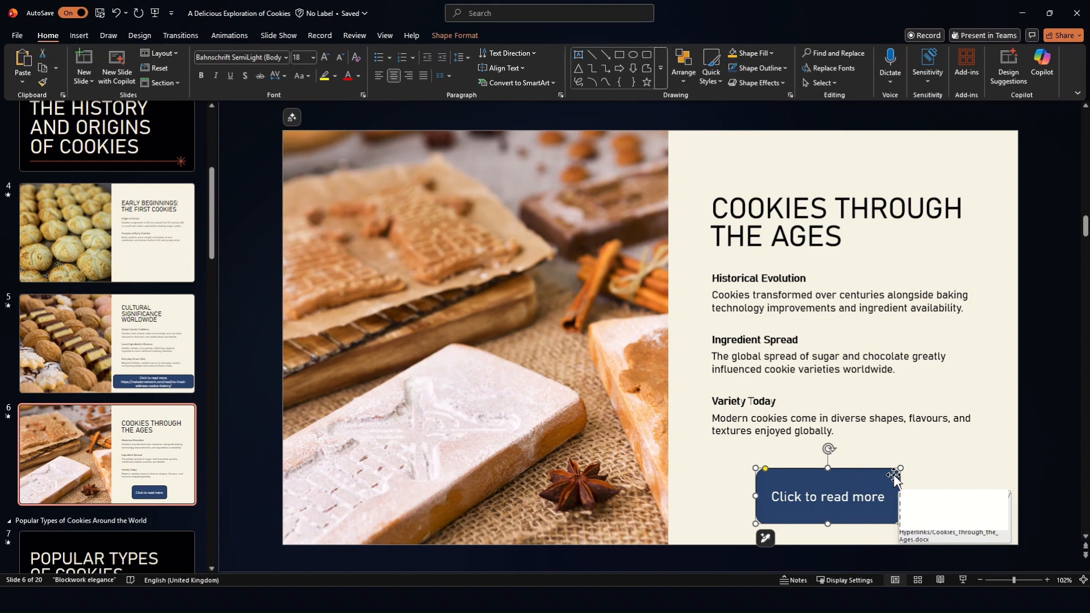
pyautogui.hotkey('shift', 'F5')
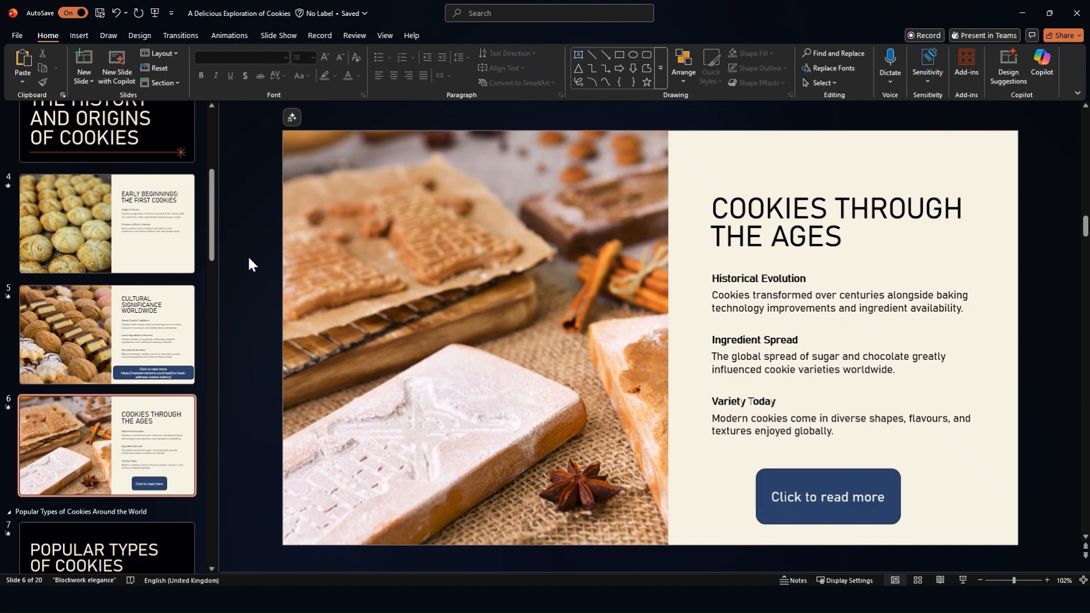
pyautogui.scroll(1, 249, 264)
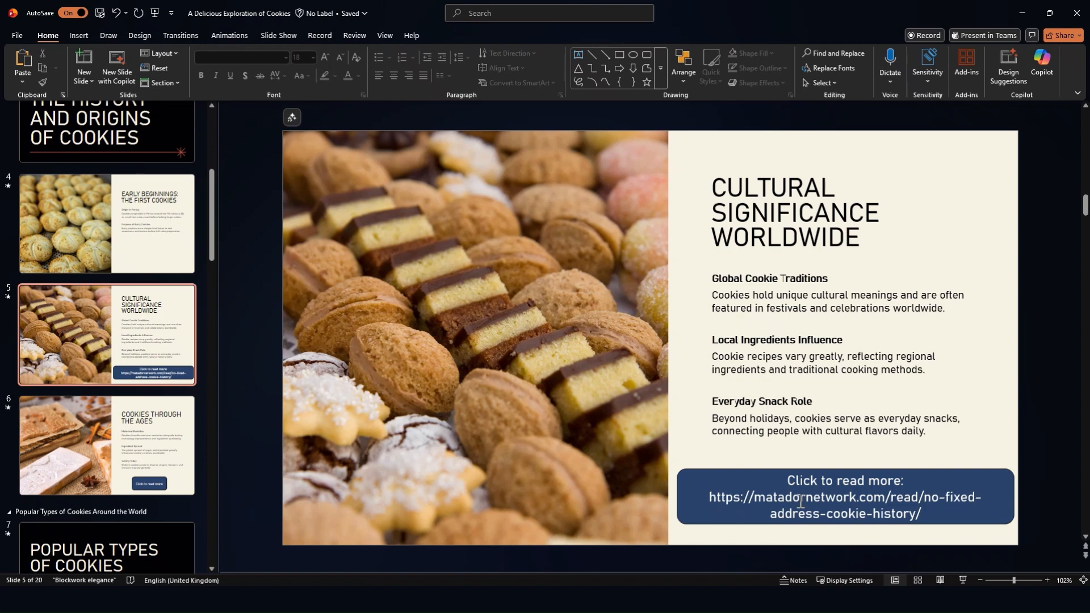
pyautogui.moveTo(928, 515); pyautogui.dragTo(695, 502)
pyautogui.hotkey('ctrl', 'c')
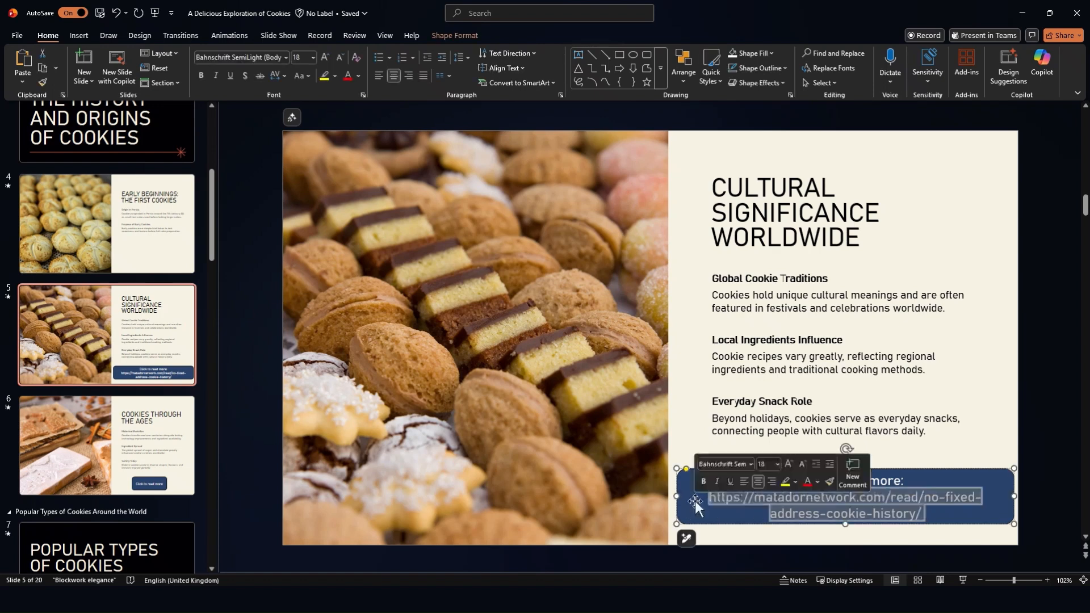
pyautogui.click(829, 506)
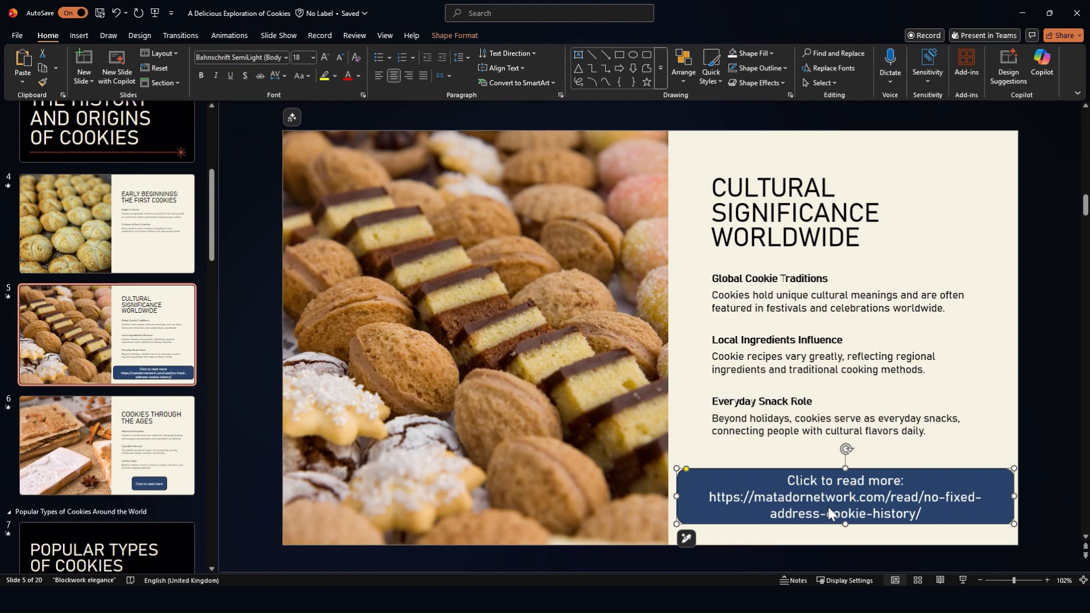
pyautogui.hotkey('ctrl', 'k')
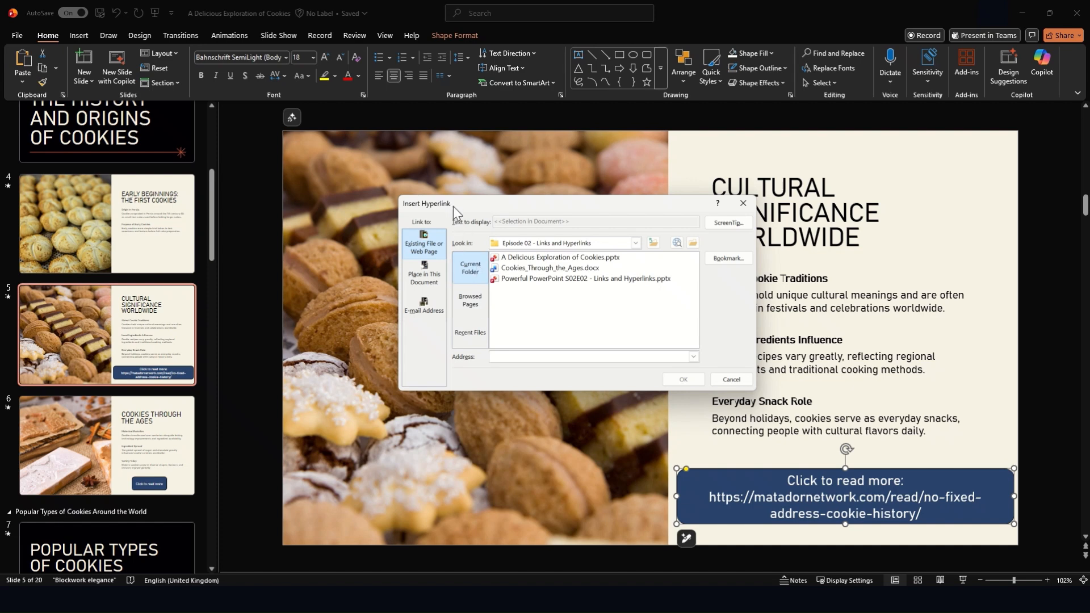
pyautogui.click(535, 354)
pyautogui.hotkey('ctrl', 'v')
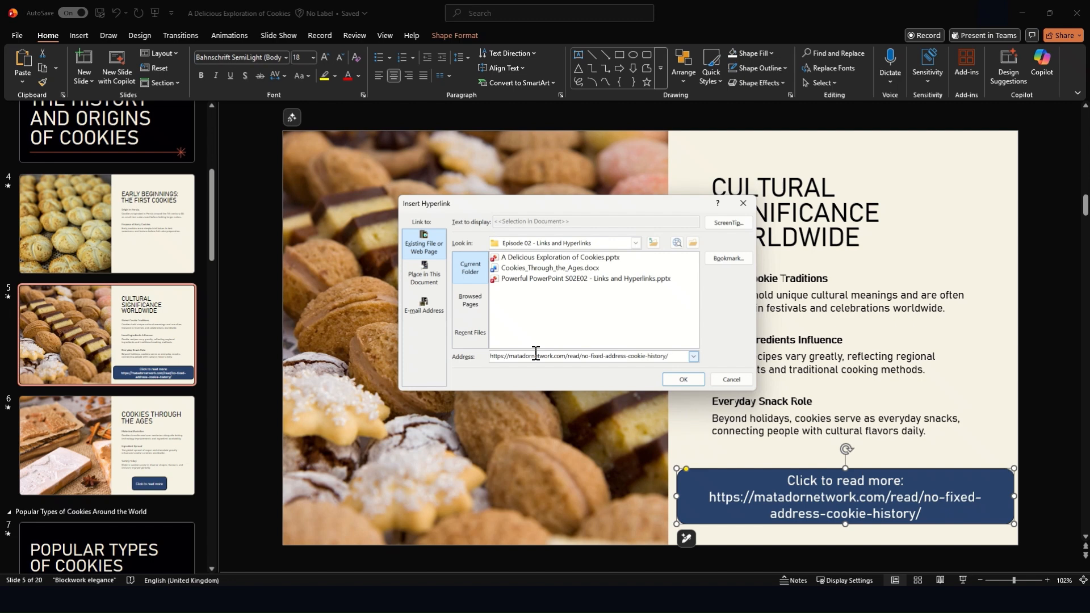
pyautogui.click(691, 383)
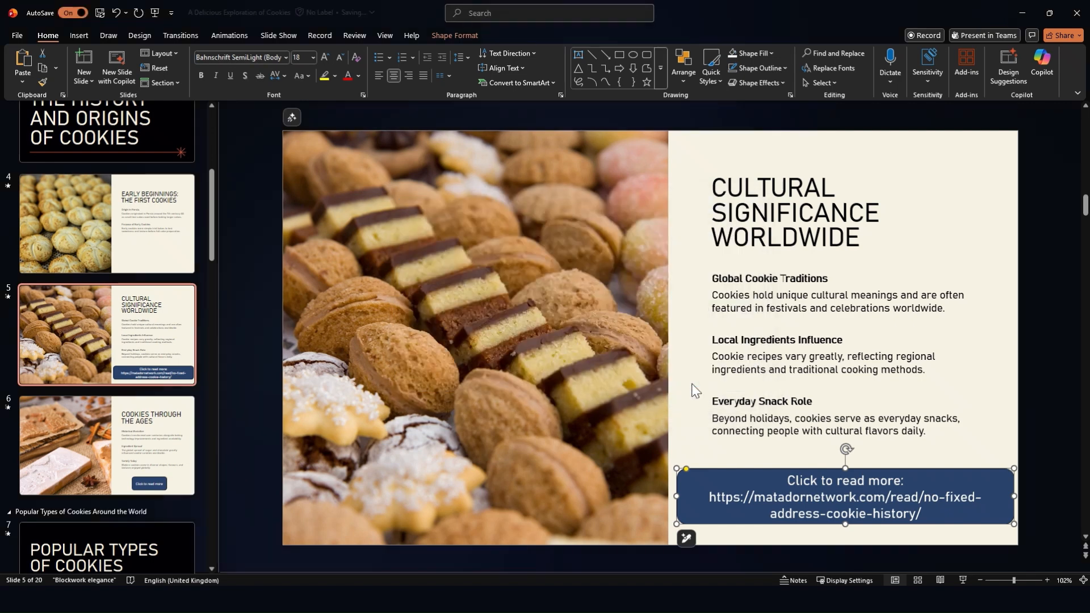
pyautogui.click(694, 445)
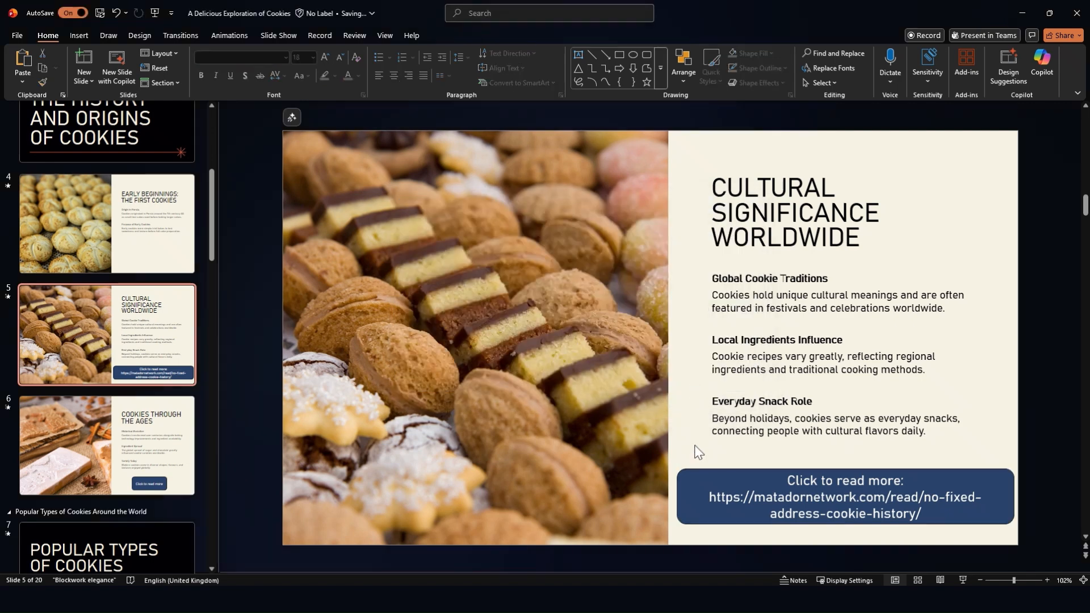
# Step: Remove the web address and the colon from the slide 5 button's label, leaving "Click to read more"
pyautogui.click(699, 477)
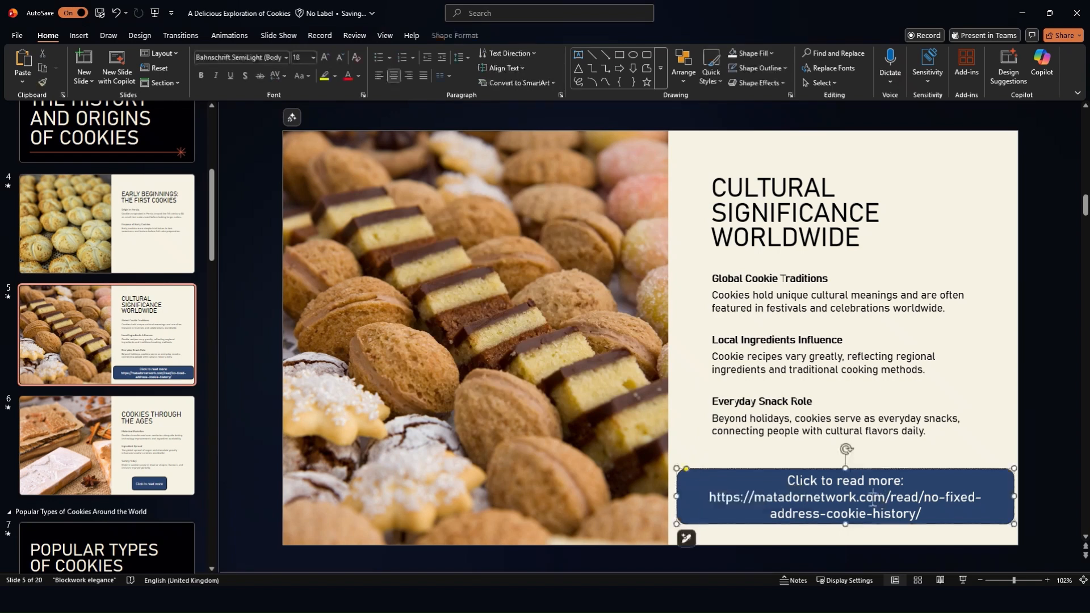
pyautogui.moveTo(710, 499); pyautogui.dragTo(864, 528)
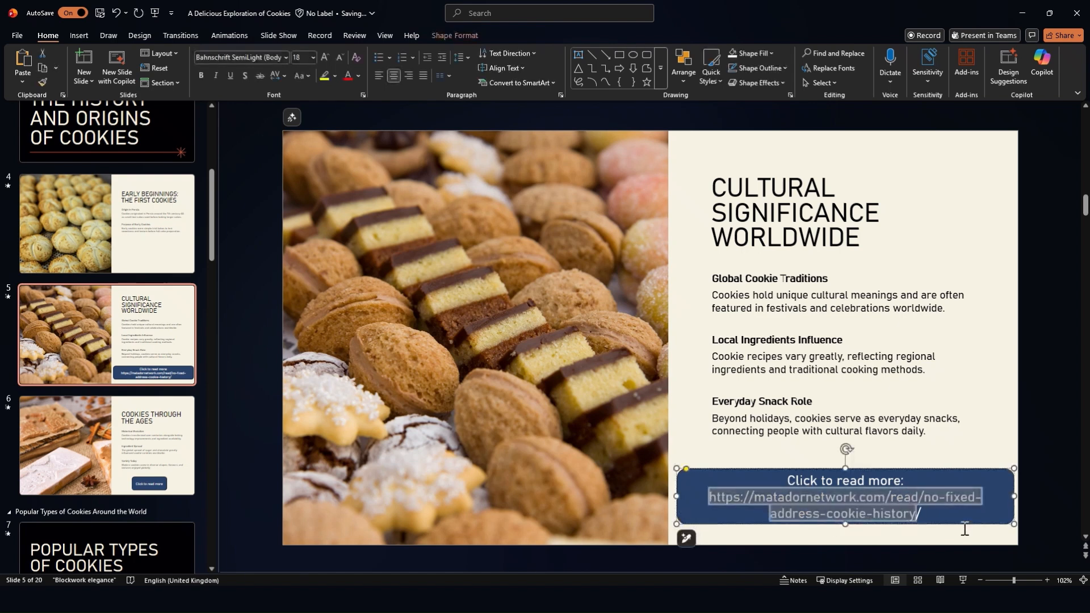
pyautogui.press('BackSpace')
pyautogui.press('BackSpace')
pyautogui.press('BackSpace')
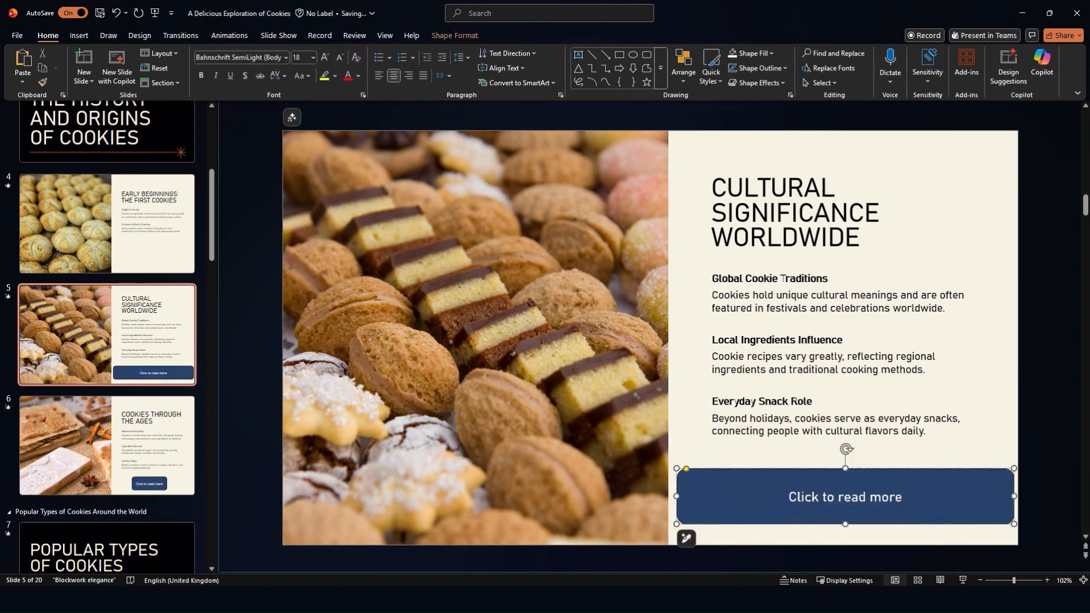
pyautogui.click(715, 481)
pyautogui.click(693, 436)
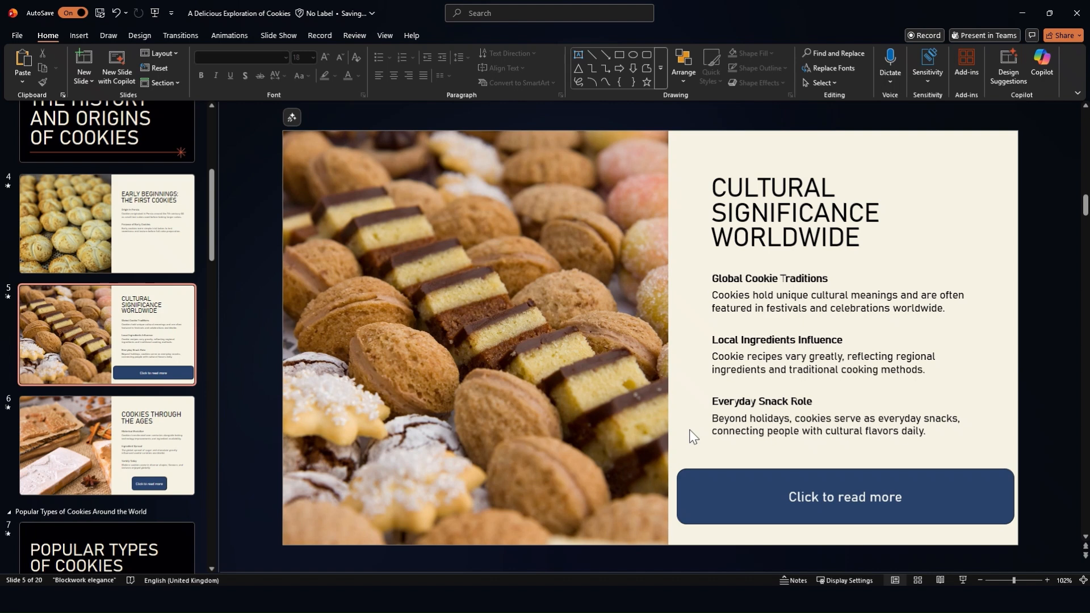
# Step: Run the slide show from slide 5 and follow the button's link to the web article
pyautogui.hotkey('shift', 'F5')
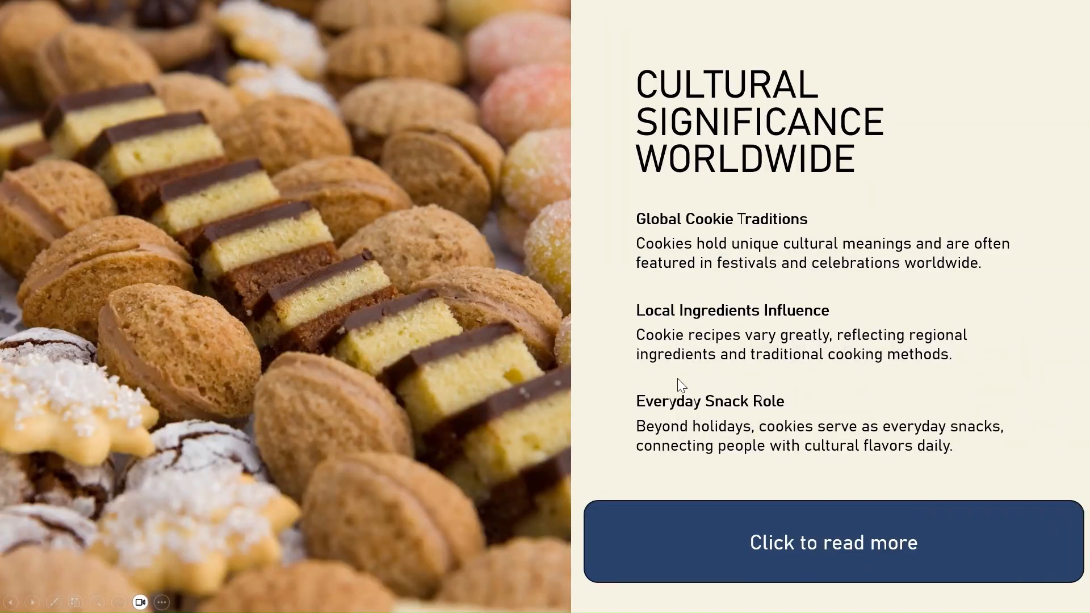
pyautogui.click(759, 543)
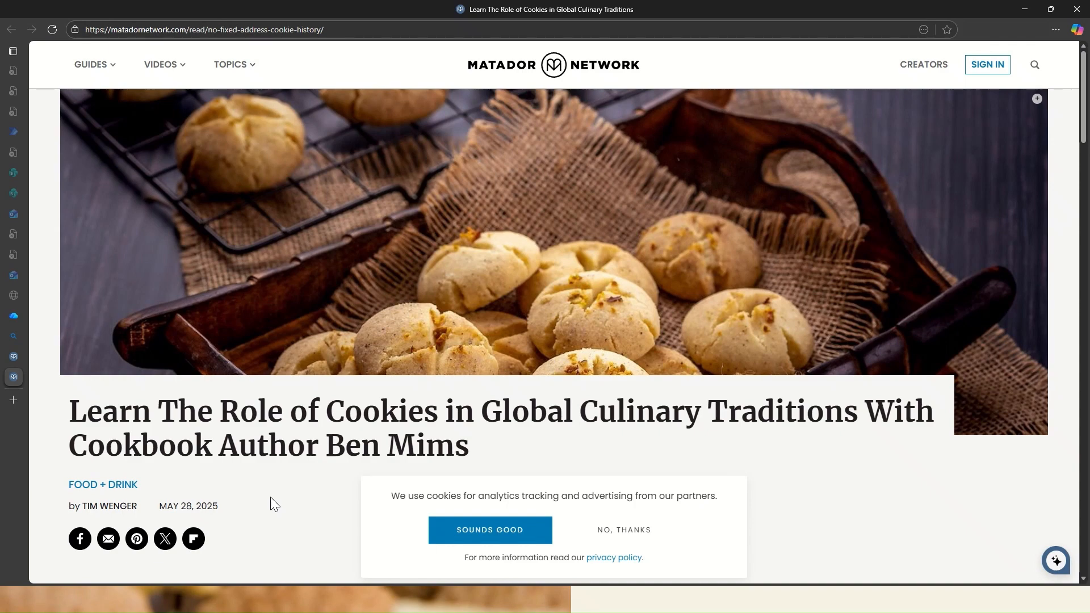
pyautogui.scroll(-5, 271, 498)
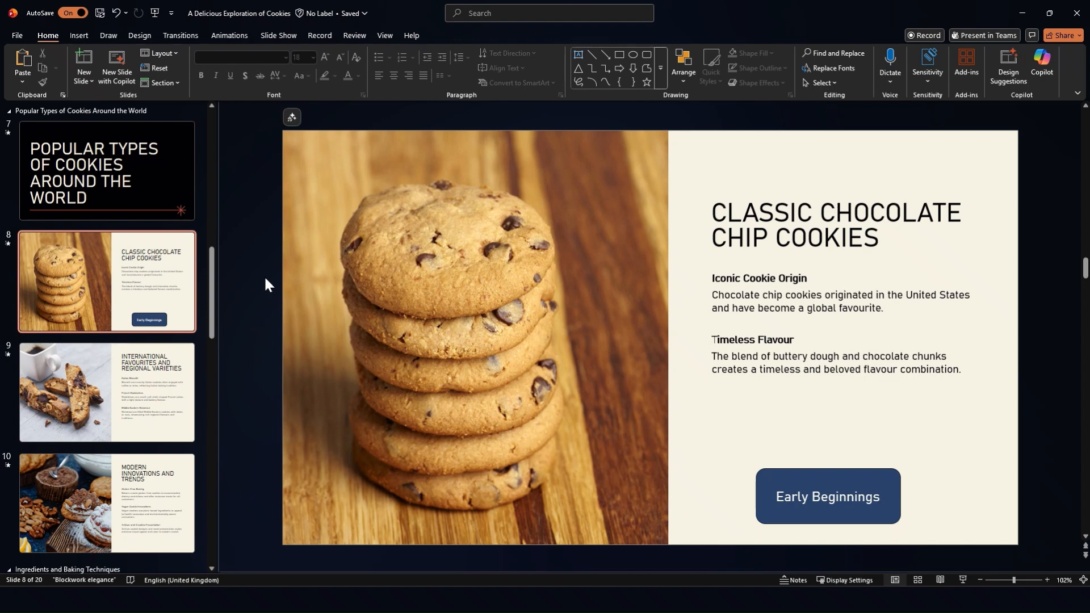
# Step: Start a hyperlink on slide 8's "Early Beginnings" button with Place in This Document as the link type
pyautogui.click(831, 482)
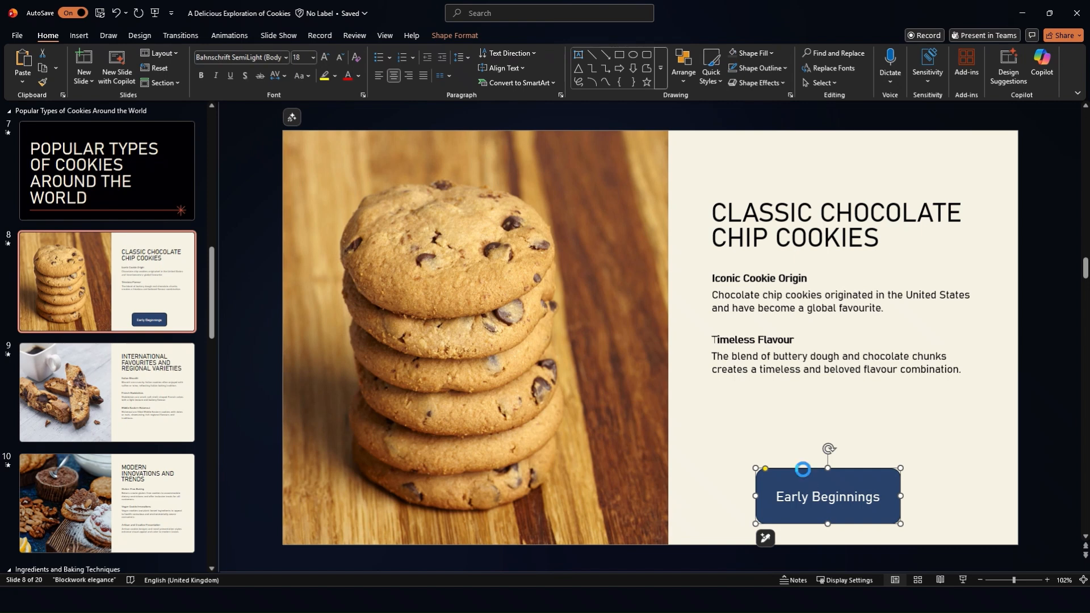
pyautogui.hotkey('ctrl', 'k')
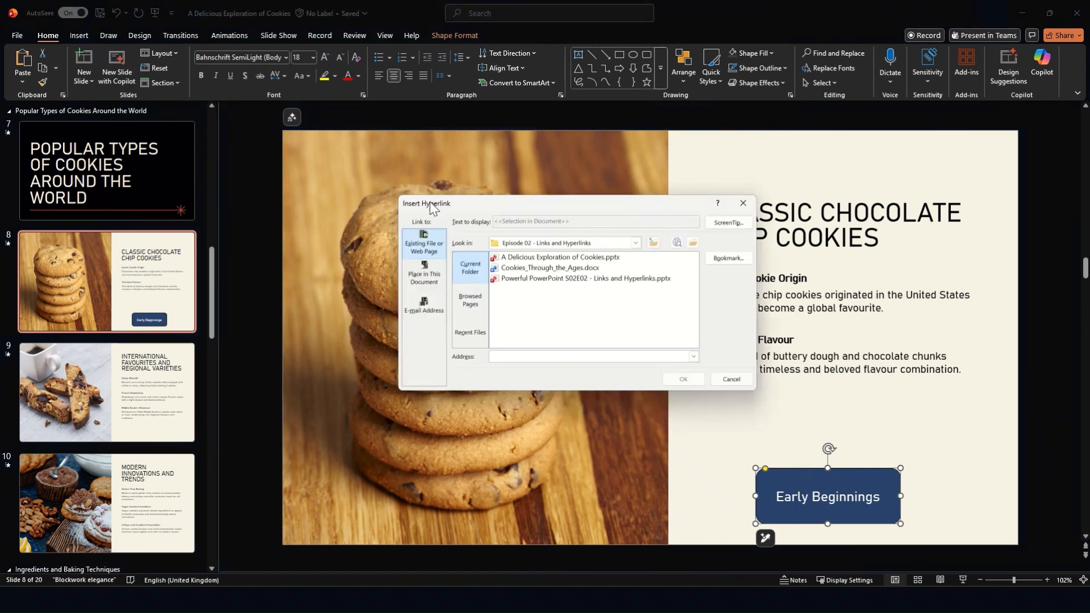
pyautogui.moveTo(431, 208); pyautogui.dragTo(457, 208)
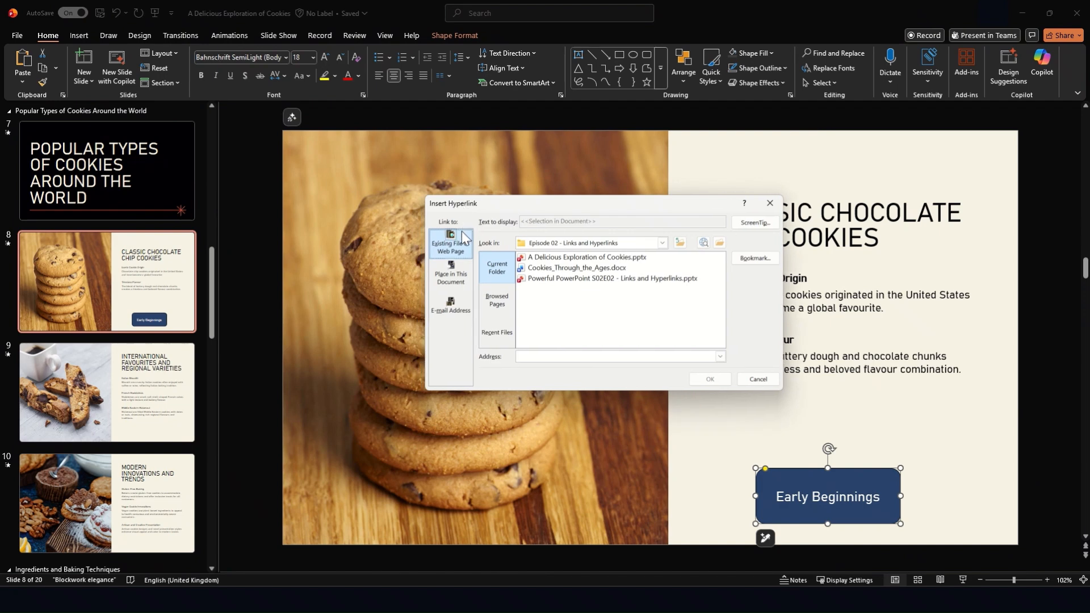
pyautogui.click(446, 279)
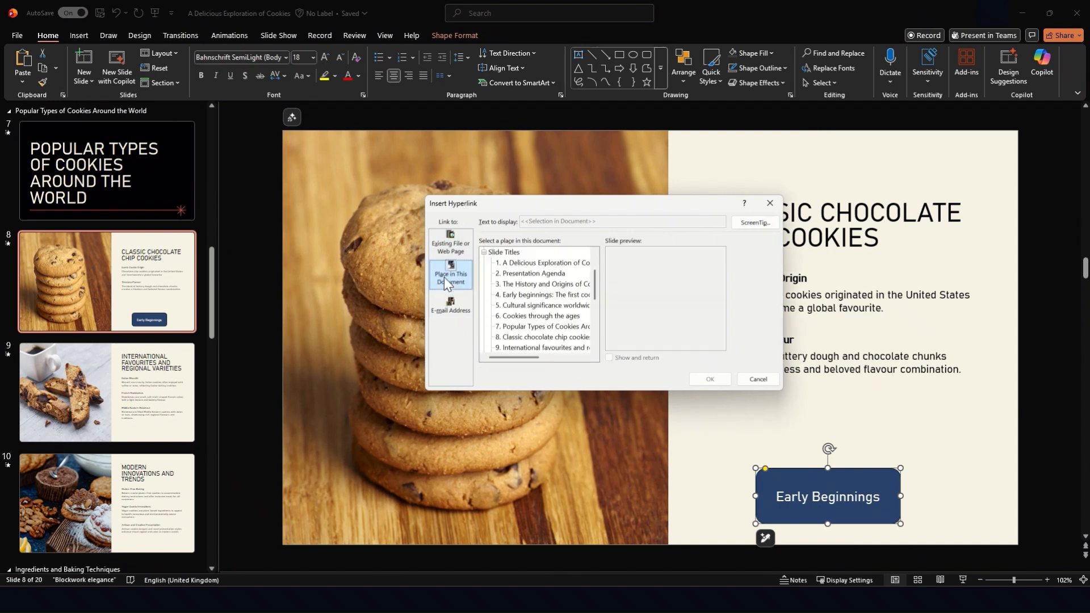
# Step: Examine the available link destinations and preview several, including Last Slide, Previous Slide, Presentation Agenda and Classic chocolate chip cookies
pyautogui.scroll(-4, 505, 278)
pyautogui.scroll(-1, 504, 278)
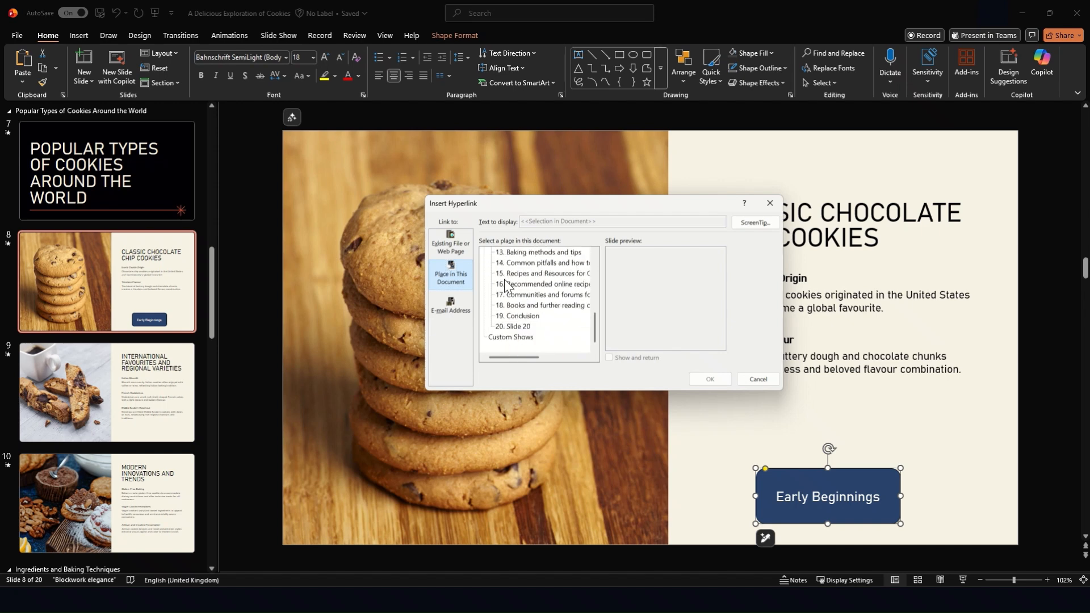
pyautogui.scroll(5, 505, 280)
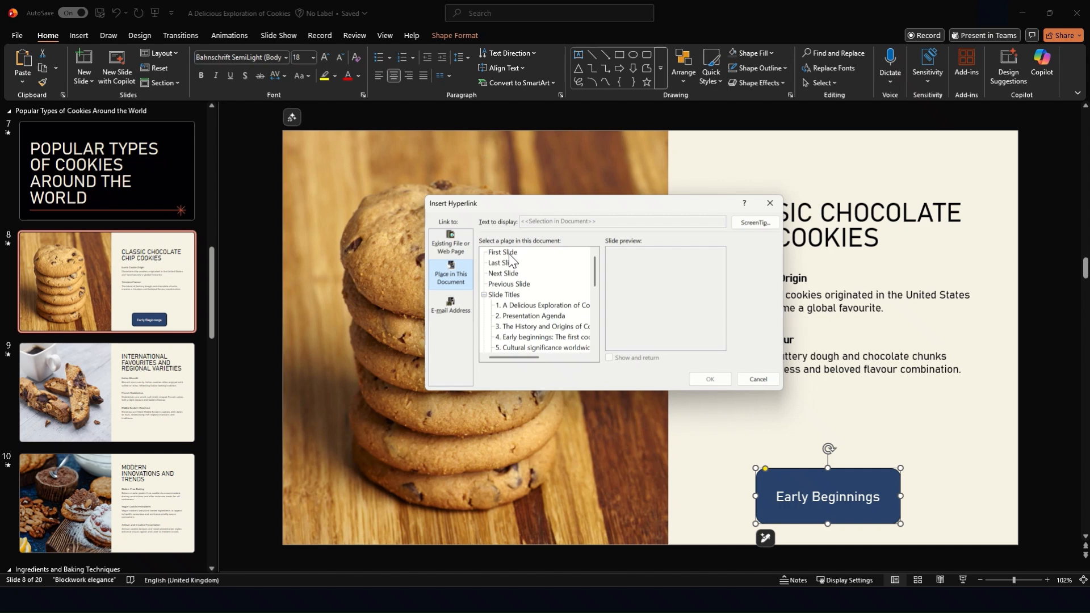
pyautogui.click(510, 254)
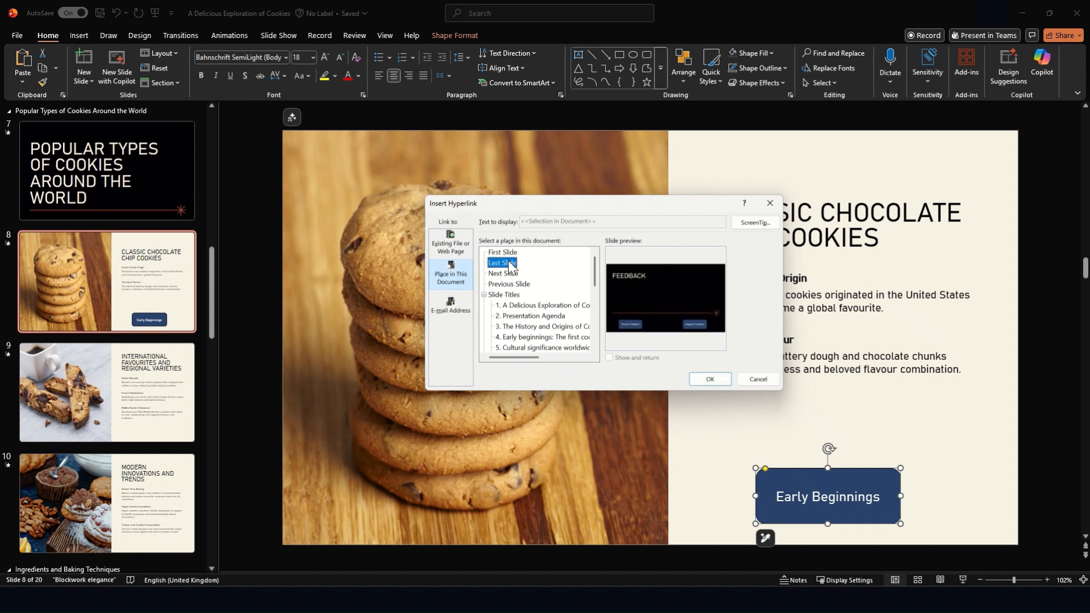
pyautogui.click(509, 274)
pyautogui.click(510, 285)
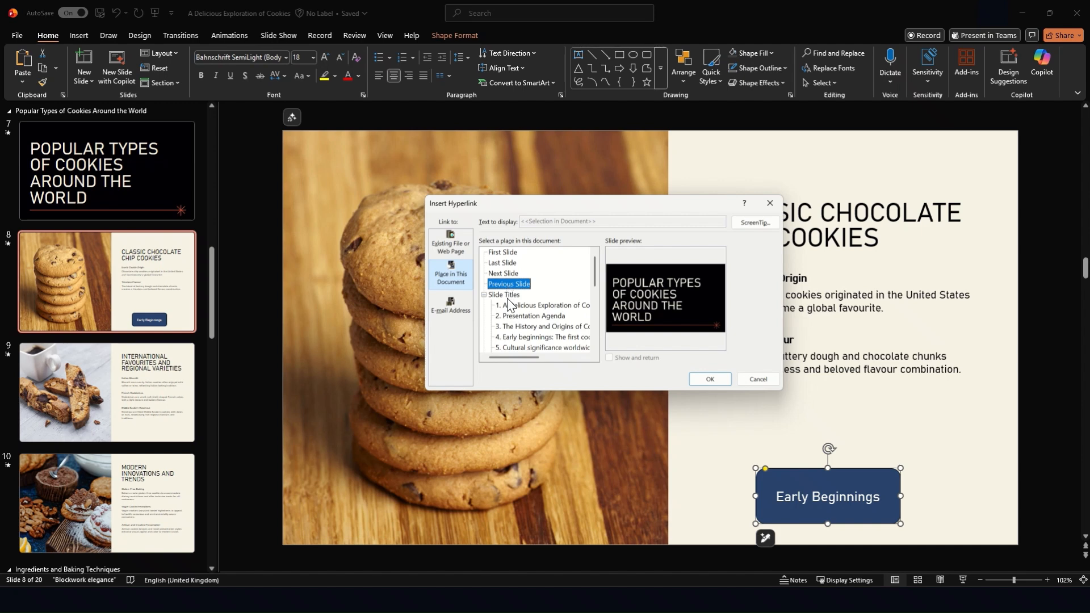
pyautogui.click(534, 307)
pyautogui.click(535, 316)
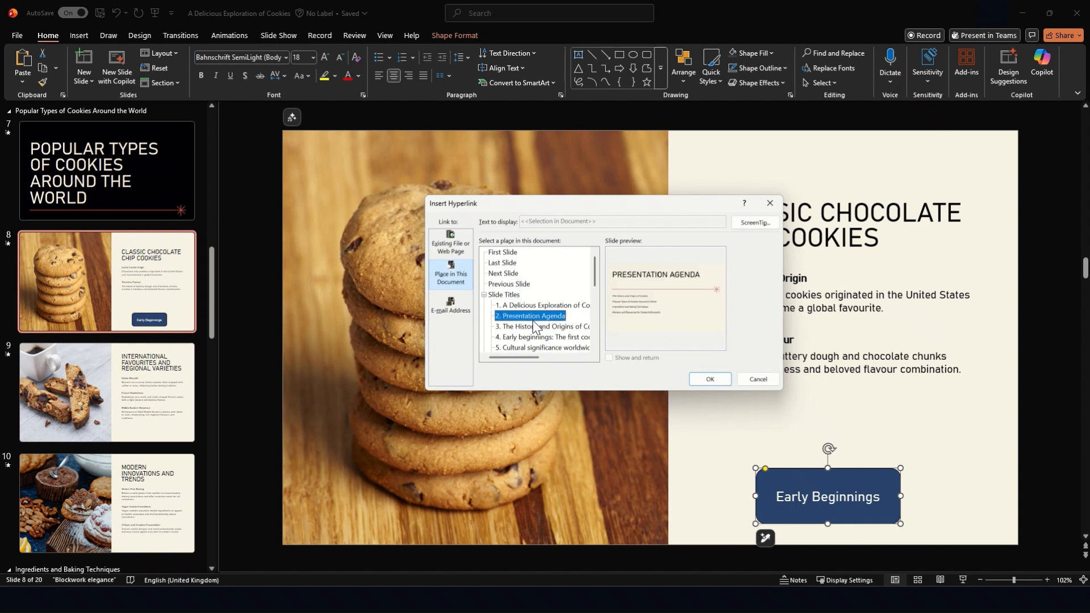
pyautogui.click(537, 338)
pyautogui.scroll(-2, 537, 339)
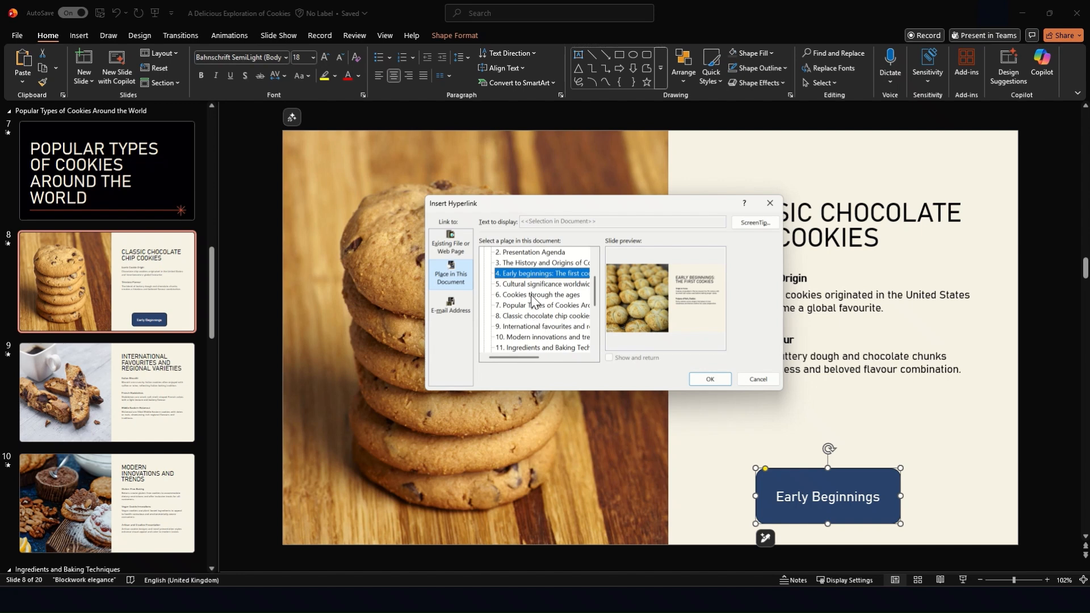
pyautogui.click(536, 297)
pyautogui.click(534, 316)
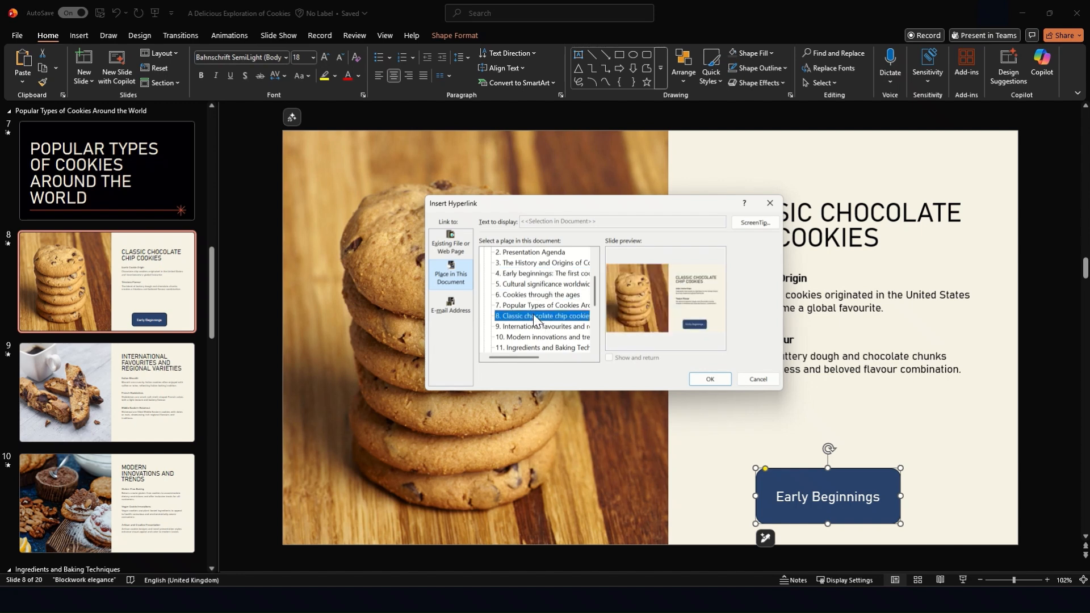
# Step: Link the "Early Beginnings" button to slide 4, "Early beginnings: The first cookies", and dismiss the Easy linking tip
pyautogui.click(533, 267)
pyautogui.click(534, 274)
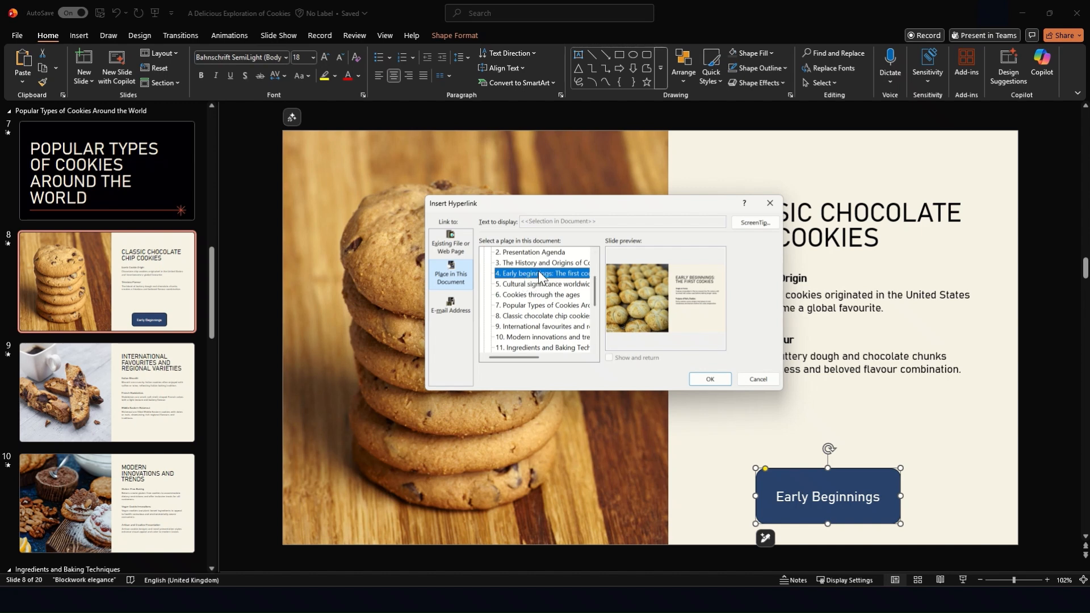
pyautogui.doubleClick(560, 274)
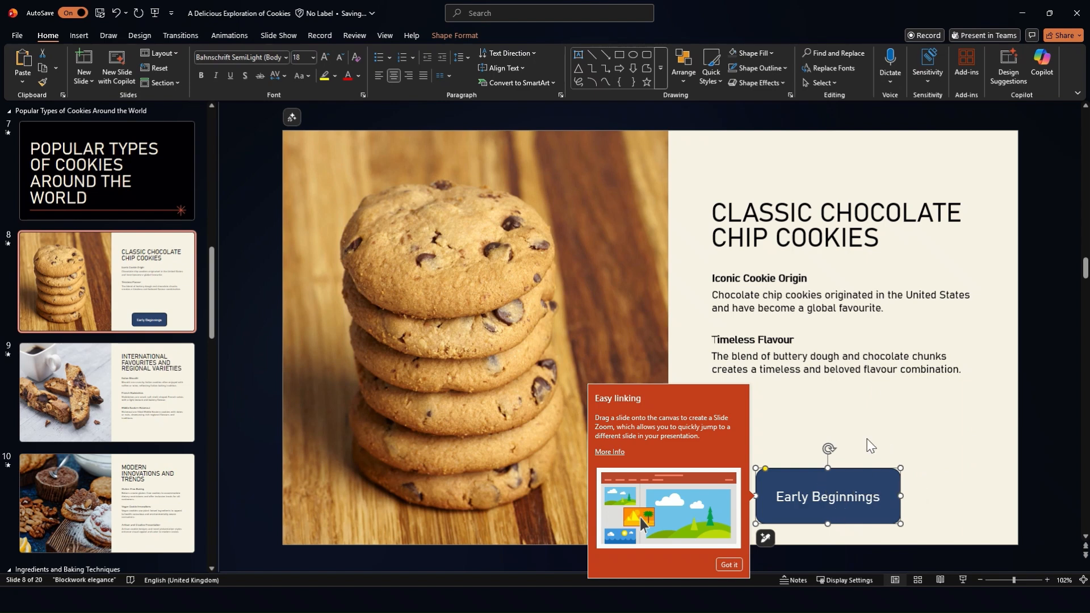
pyautogui.click(736, 565)
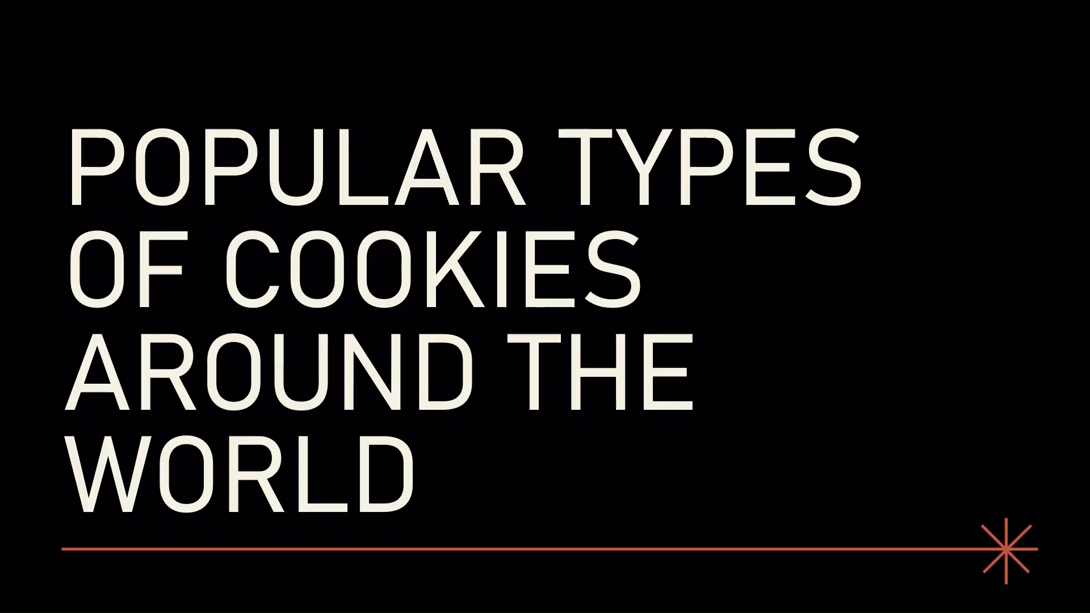
# Step: Test the "Early Beginnings" link in the slide show, returning to slide 8 through the all-slides overview to follow it again
pyautogui.press('Right')
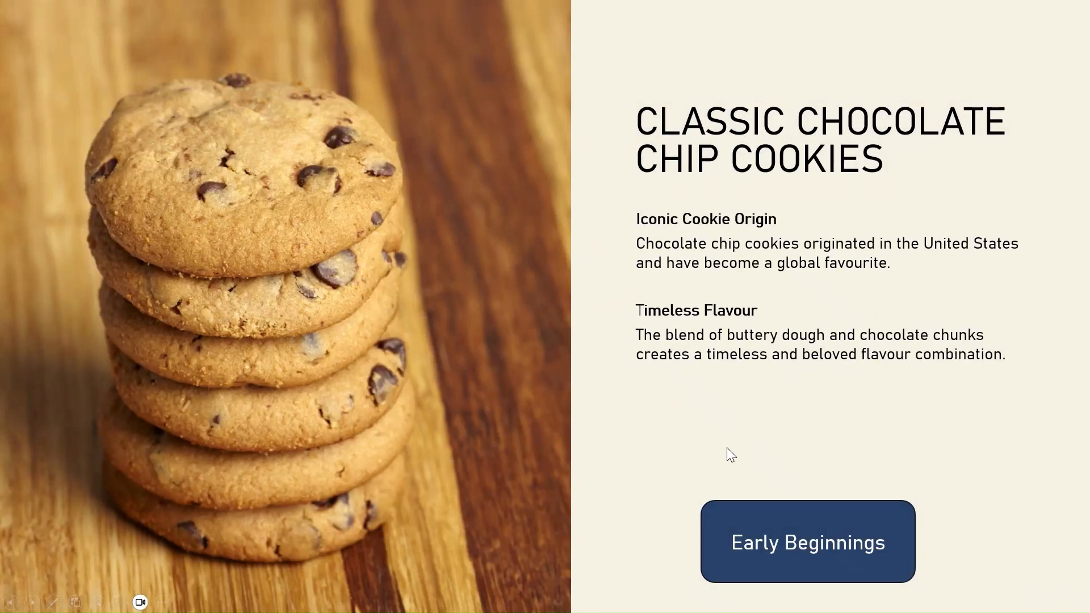
pyautogui.click(816, 539)
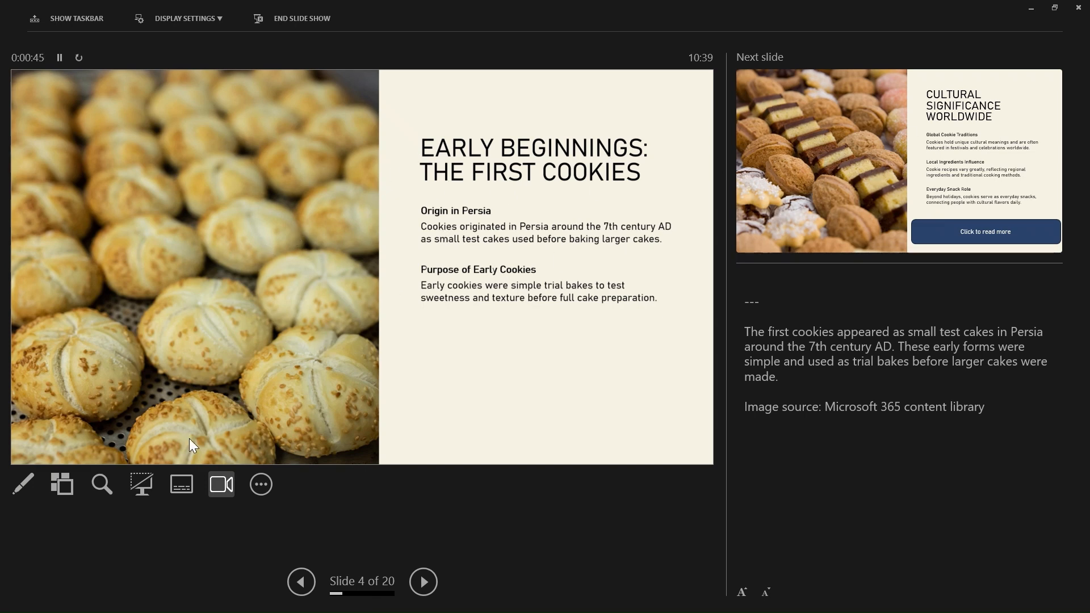
pyautogui.click(62, 487)
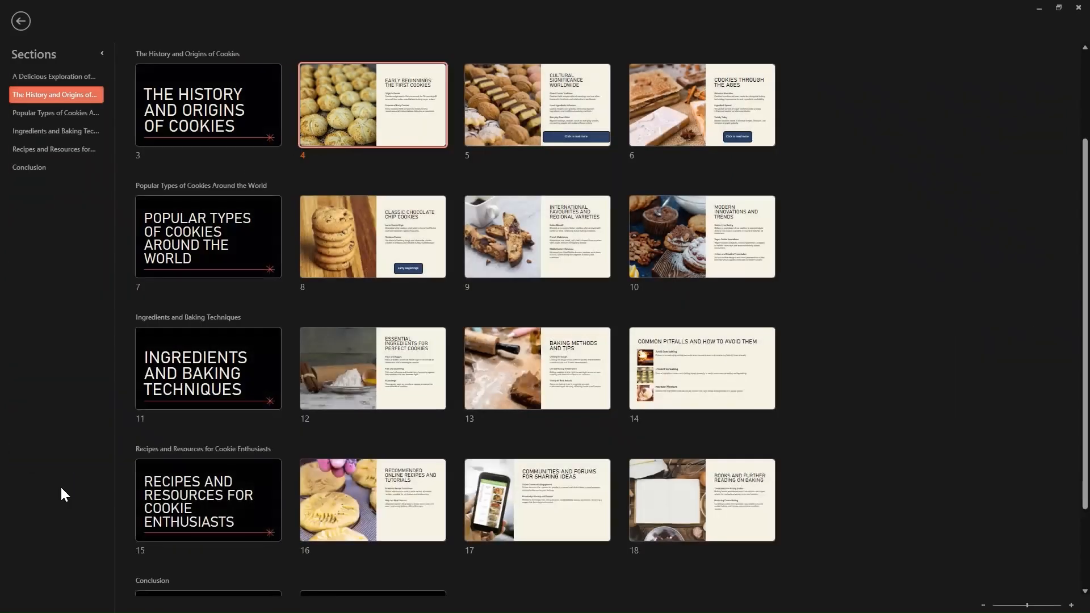
pyautogui.click(353, 259)
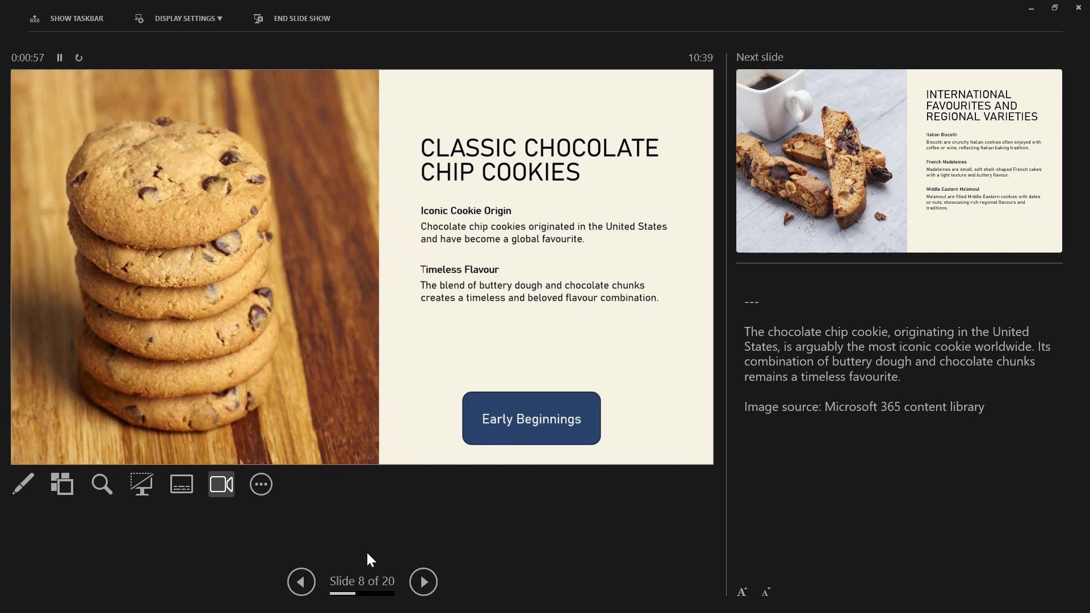
pyautogui.click(499, 434)
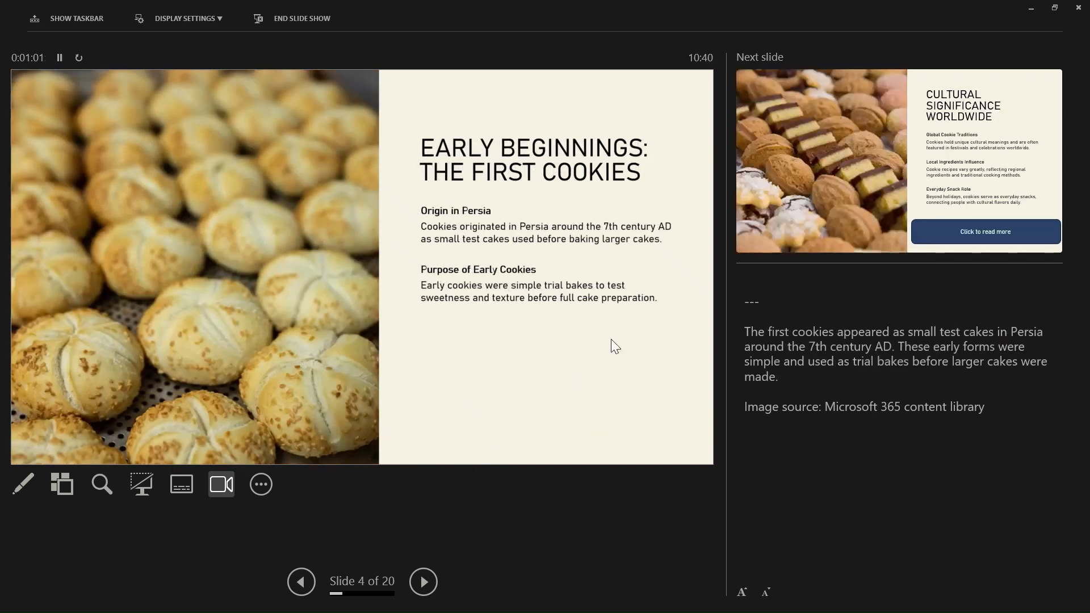